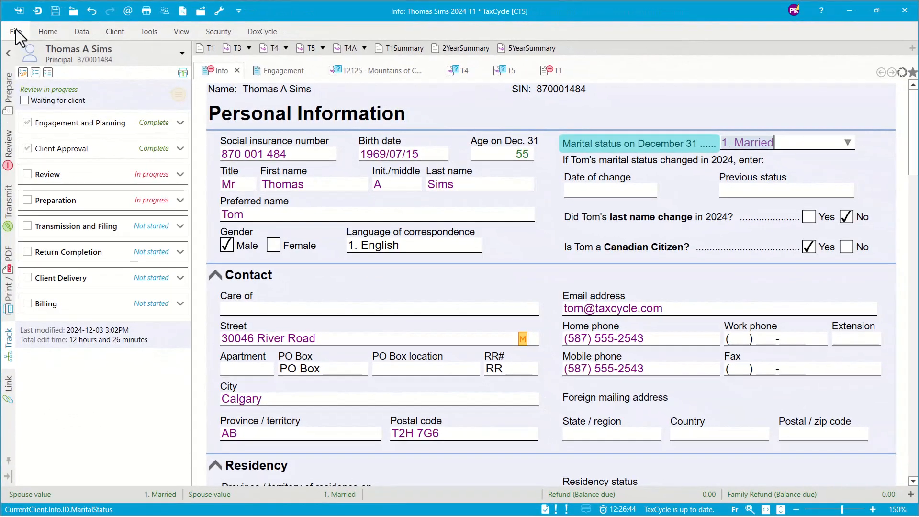
Open the file information and view the workflow status of the spouse and both dependants.
click(16, 30)
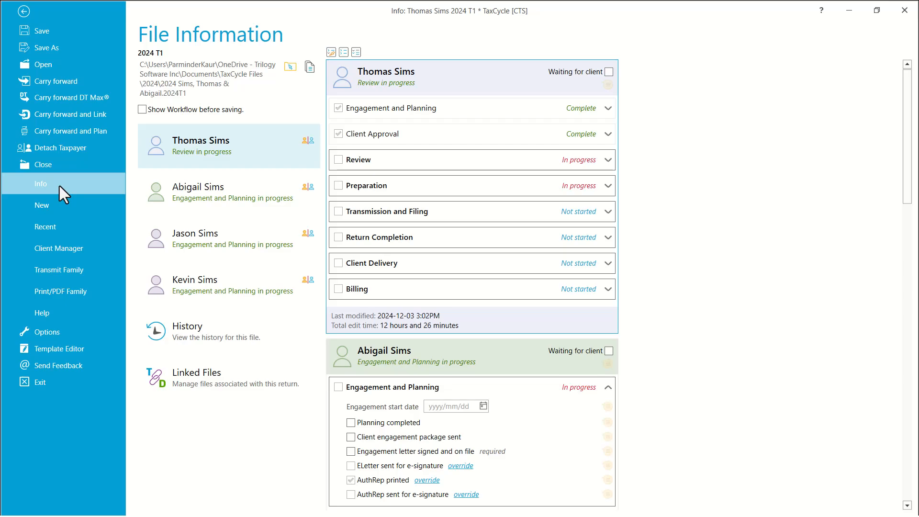
click(202, 191)
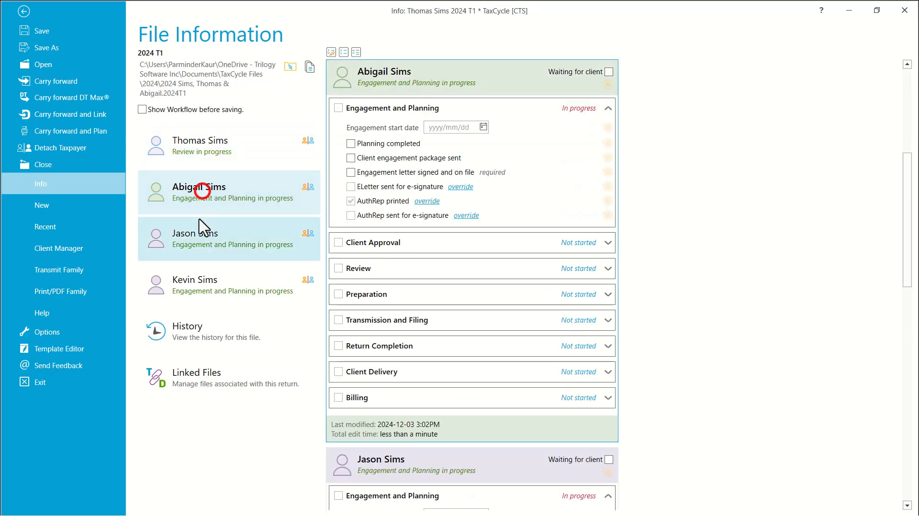
click(197, 236)
click(201, 281)
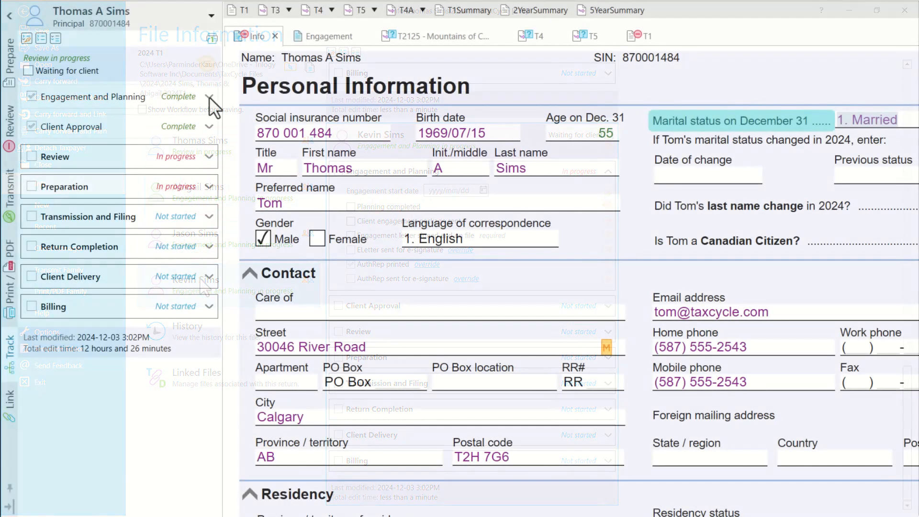
Expand the Engagement and Planning and Client Approval groups in the principal taxpayer's workflow to review their tasks.
click(209, 97)
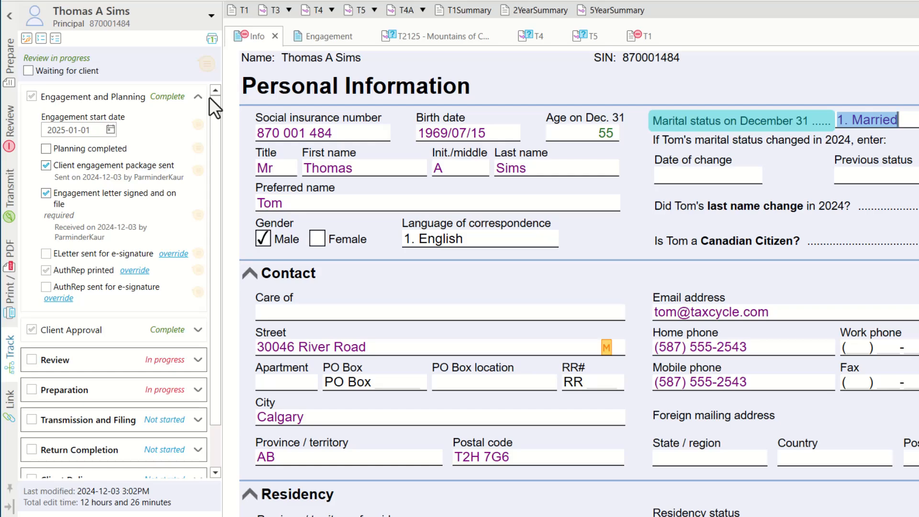
click(197, 330)
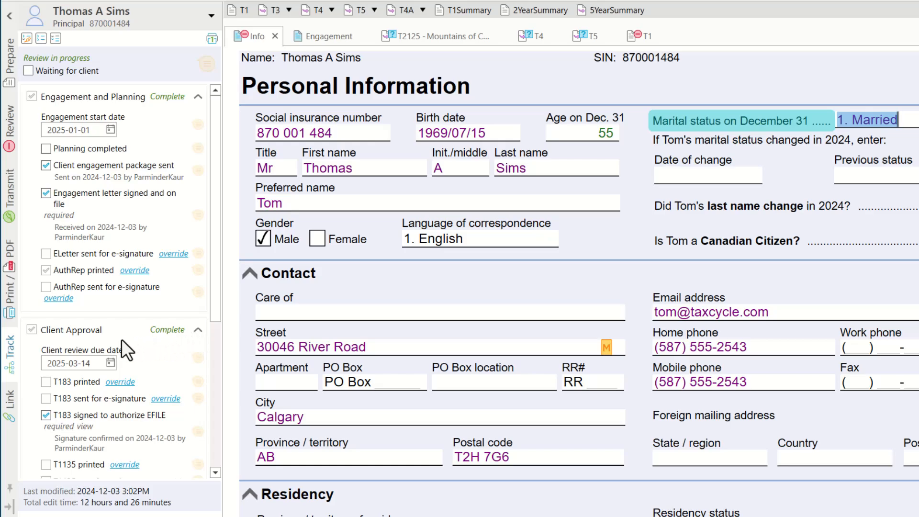
scroll(122, 339, down, 1)
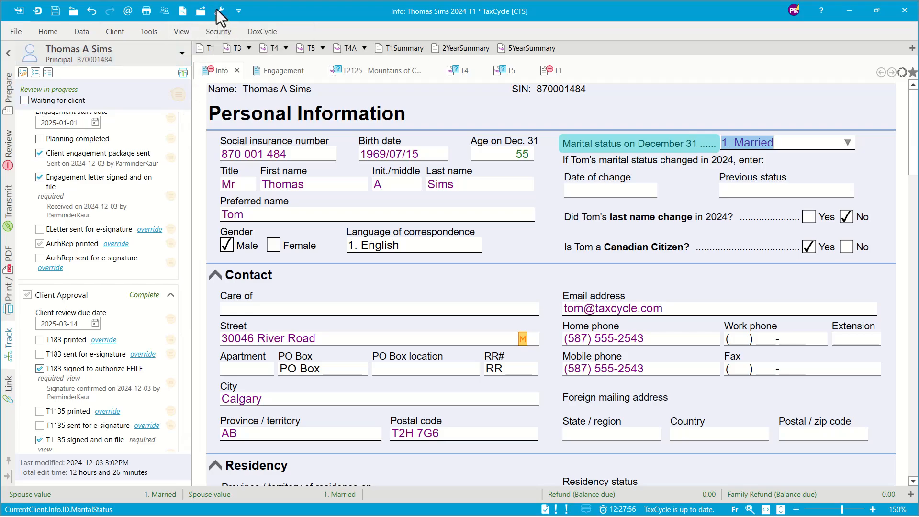
Open the program options and display the T1/TP1 workflow settings for 2024.
click(13, 31)
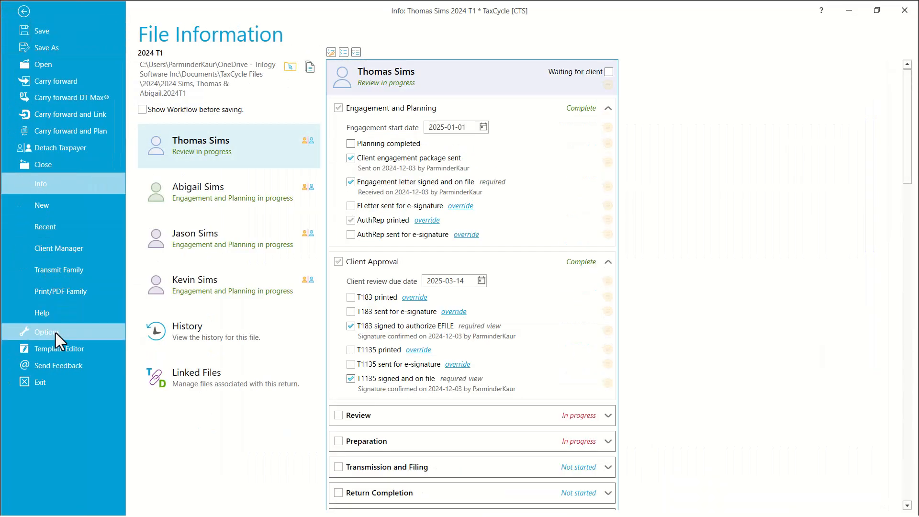
click(56, 332)
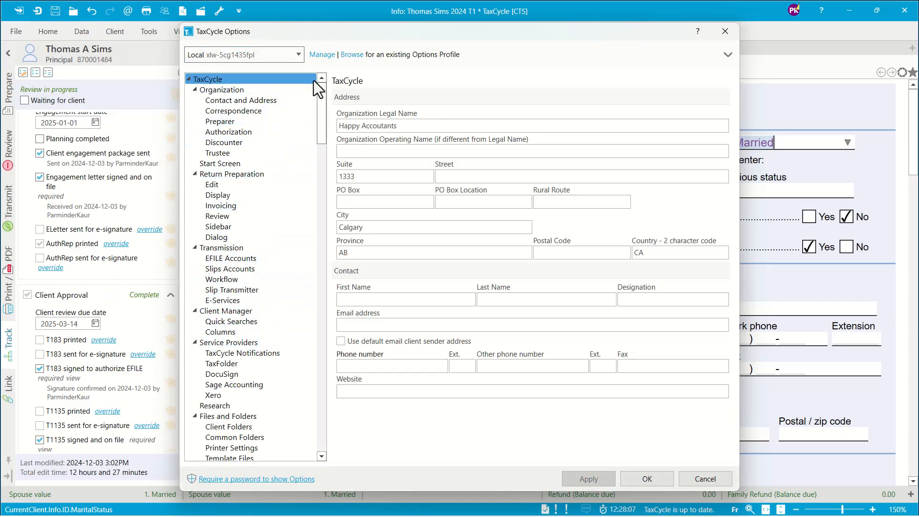
drag(318, 91, 320, 162)
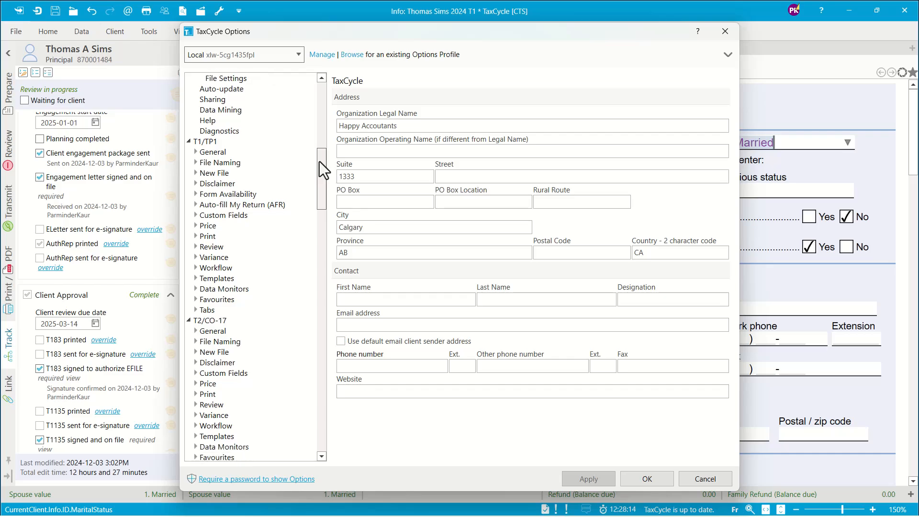
drag(320, 162, 318, 166)
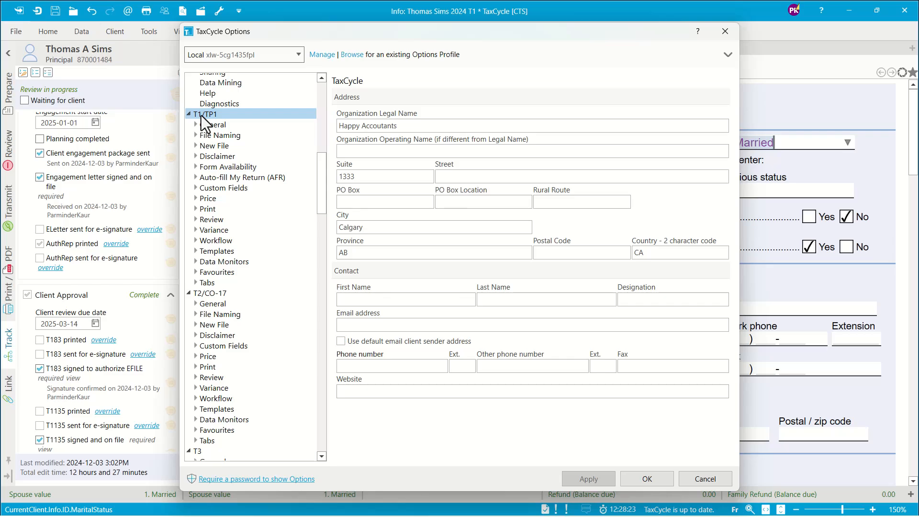
click(195, 240)
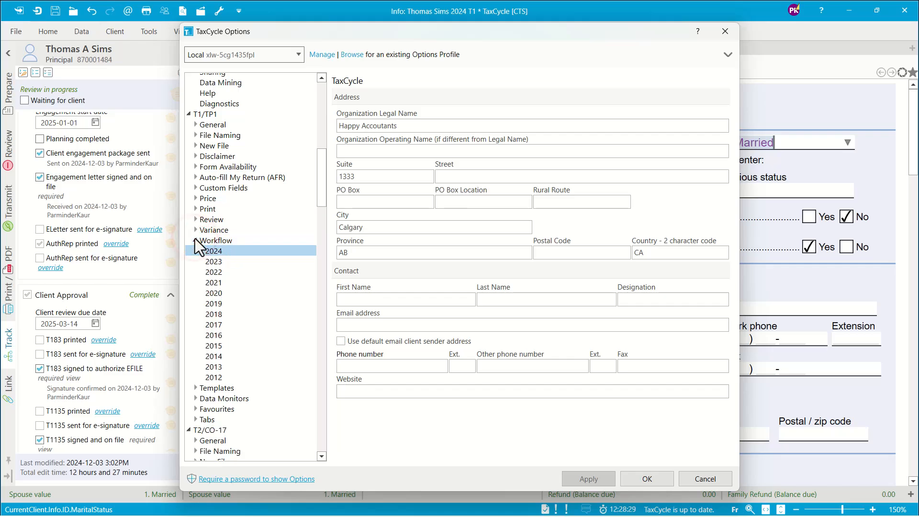
click(214, 251)
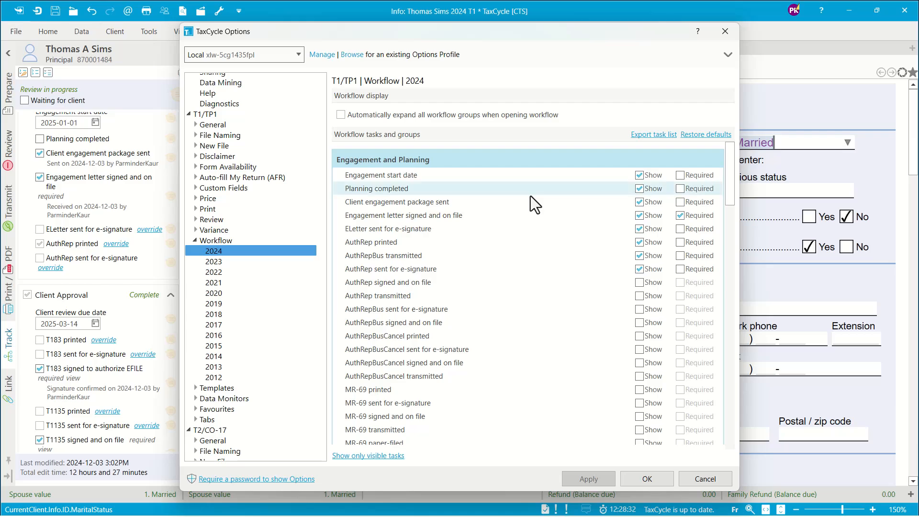
Show the AuthRep signed and on file task and move Client review due date from Client Approval to the Review group.
mouse_move(730, 168)
mouse_down()
mouse_move(737, 408)
mouse_move(730, 150)
mouse_up()
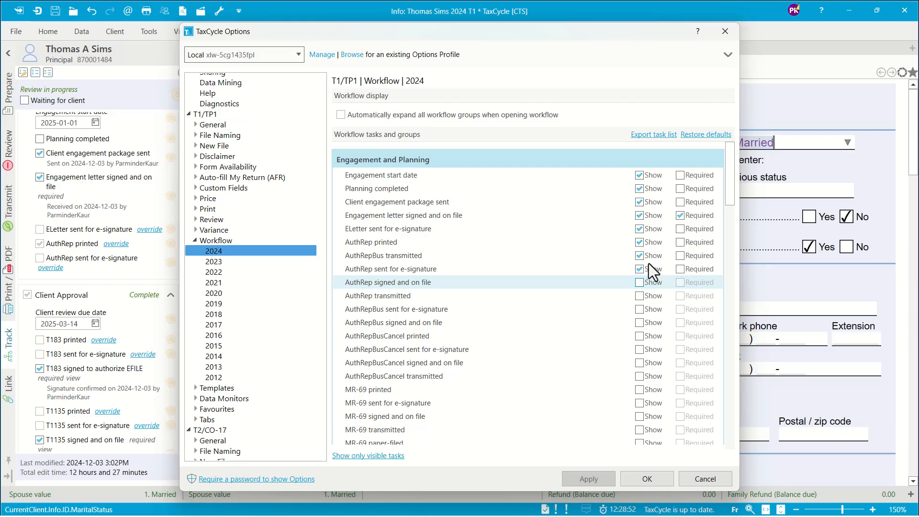
click(639, 283)
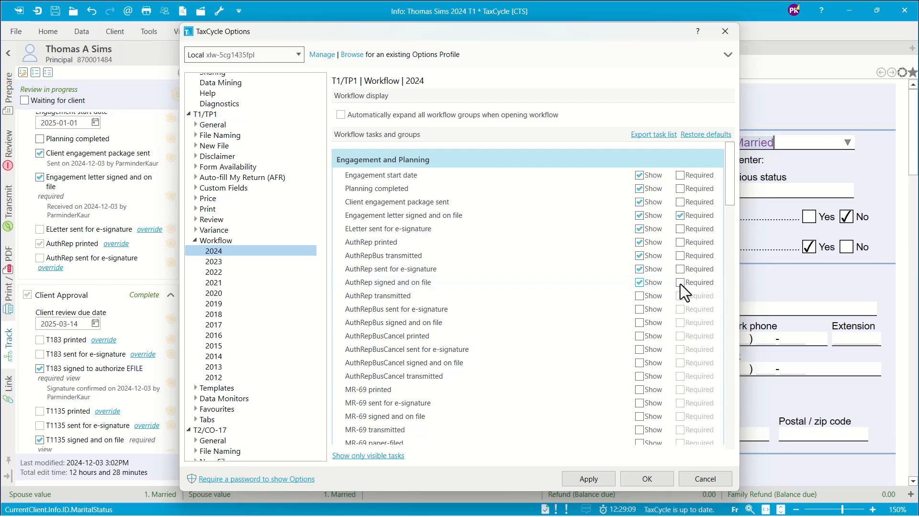
drag(728, 178, 733, 238)
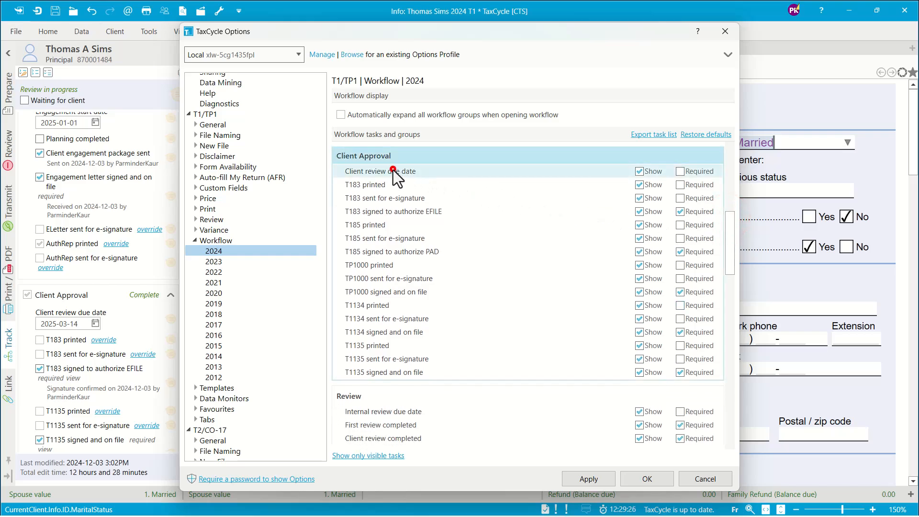
drag(393, 171, 407, 409)
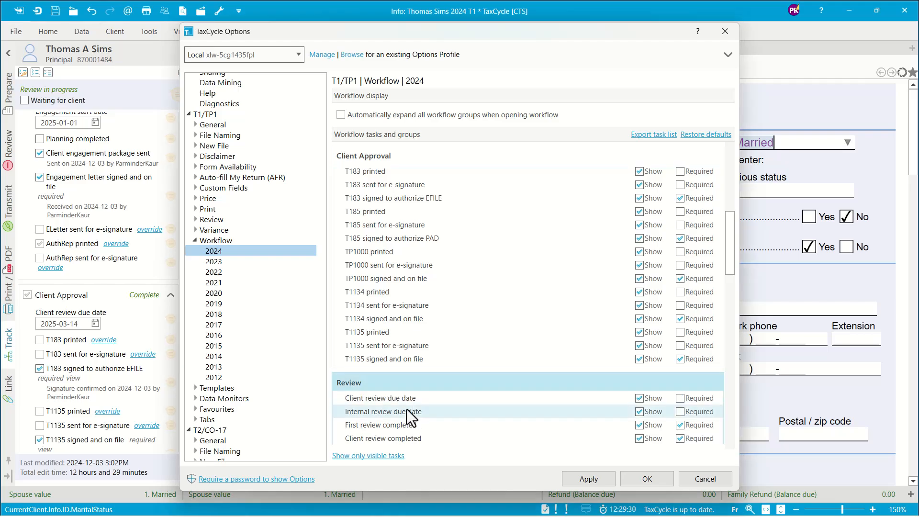
Move the Billing group above Client Delivery in the 2024 workflow and apply the option changes.
drag(730, 234, 732, 412)
drag(378, 390, 386, 288)
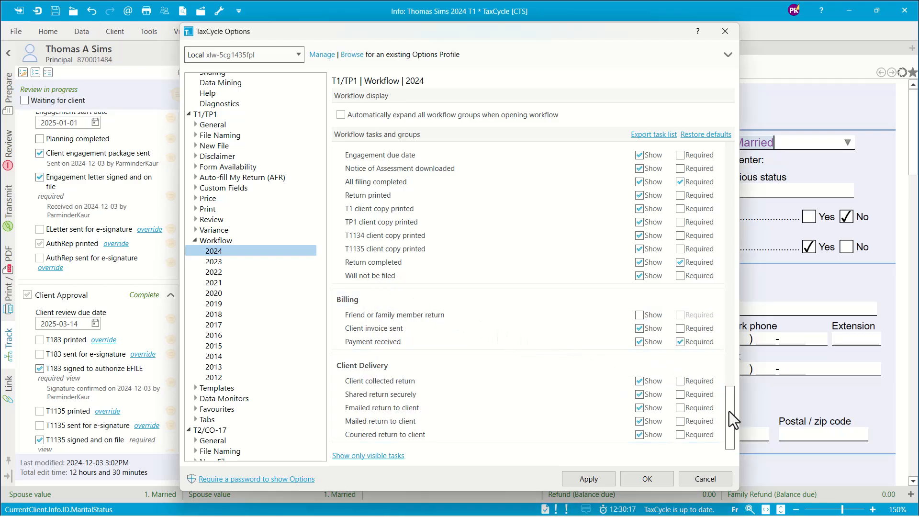
drag(729, 411, 727, 351)
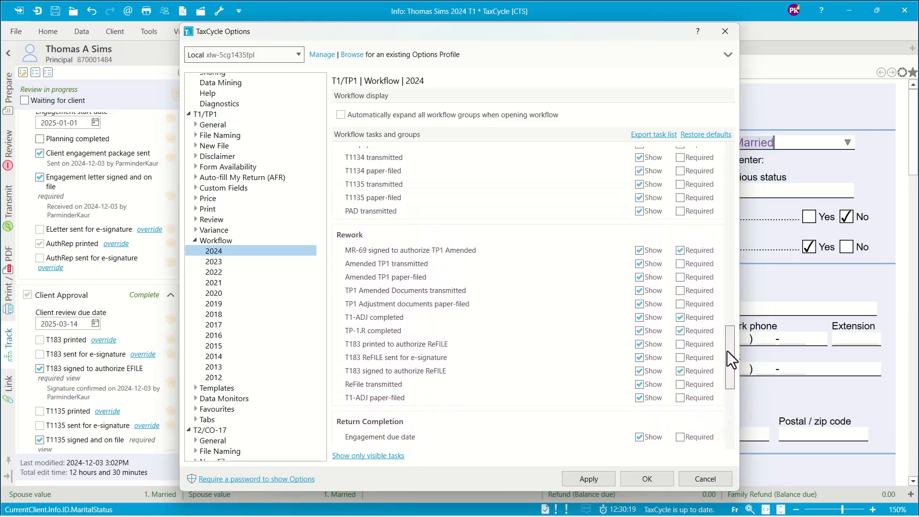
click(590, 478)
click(670, 480)
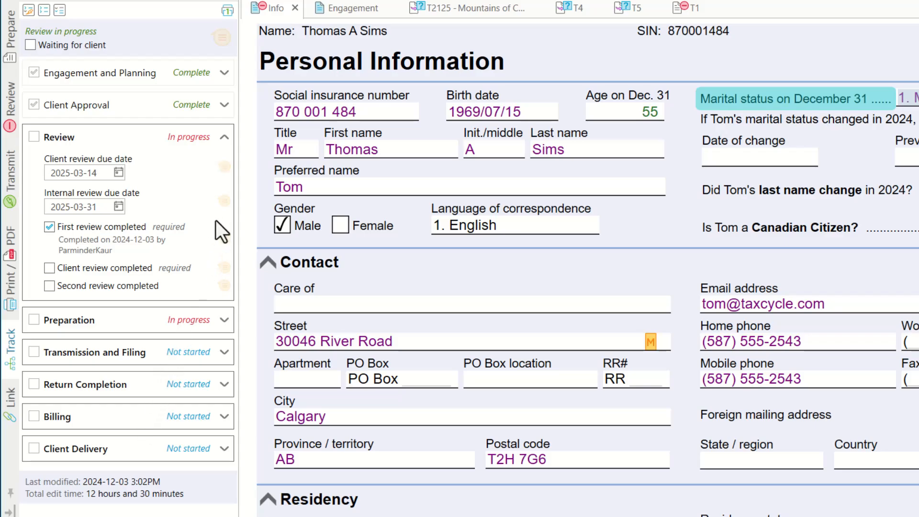
Collapse all workflow groups in the return and auto-expand them.
click(45, 8)
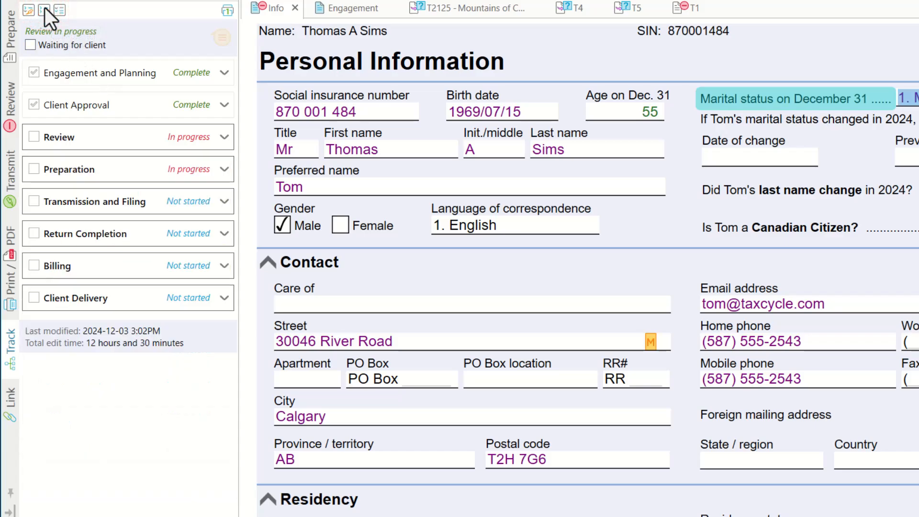
click(59, 10)
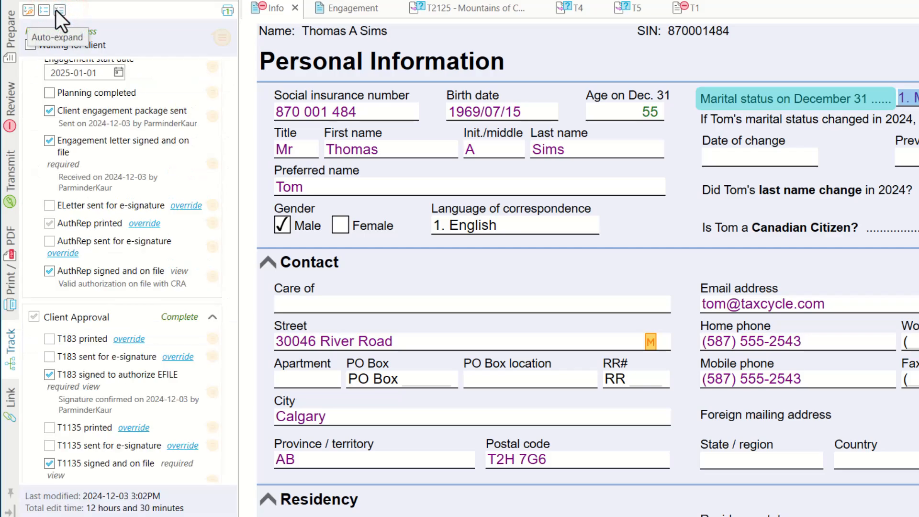
Mark the return as Waiting for client and expand the Return Completion group.
click(27, 10)
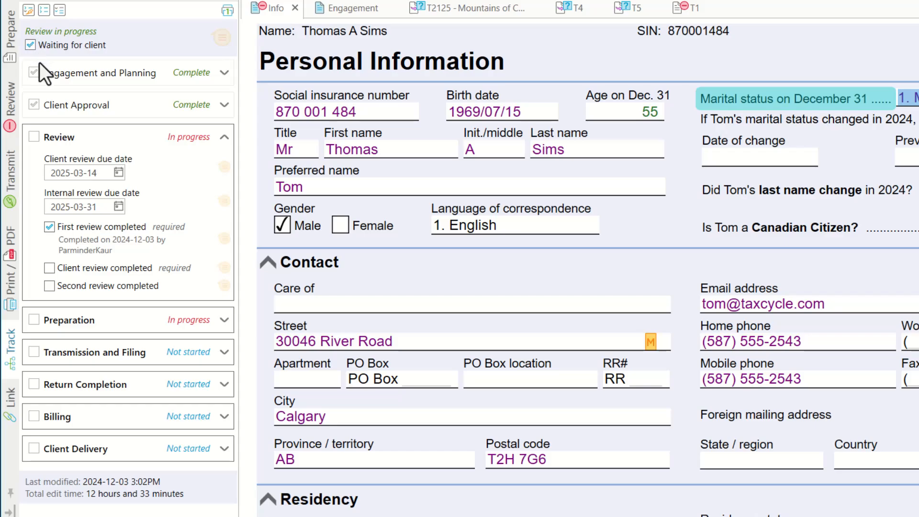
click(220, 384)
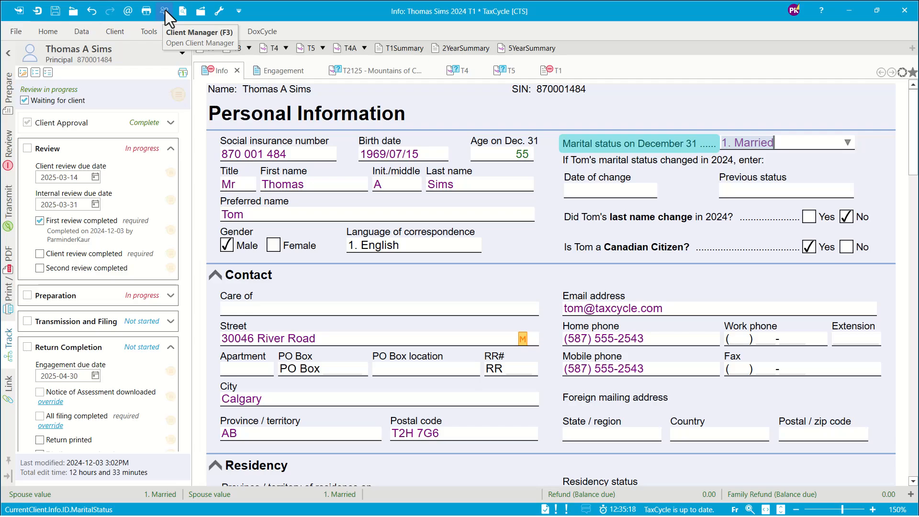
Open the Client Manager and display the custom filters of its Quick Searches.
click(15, 31)
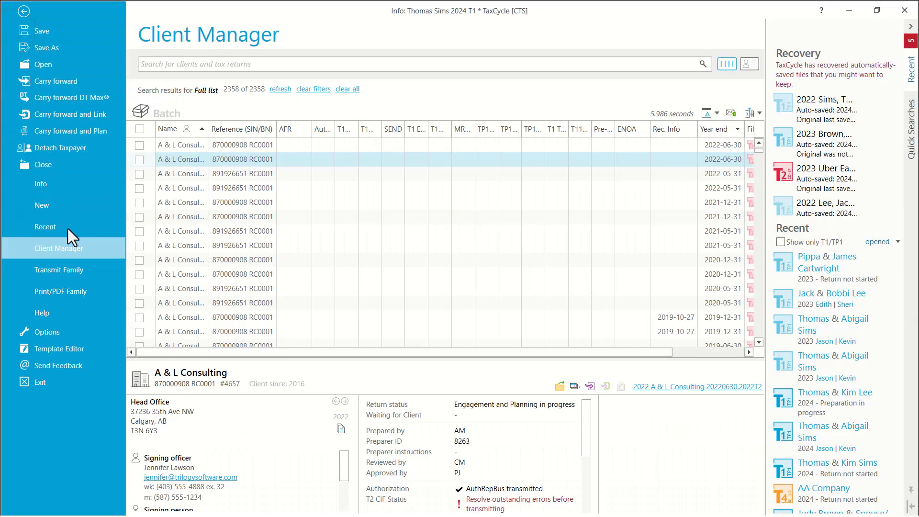
click(582, 25)
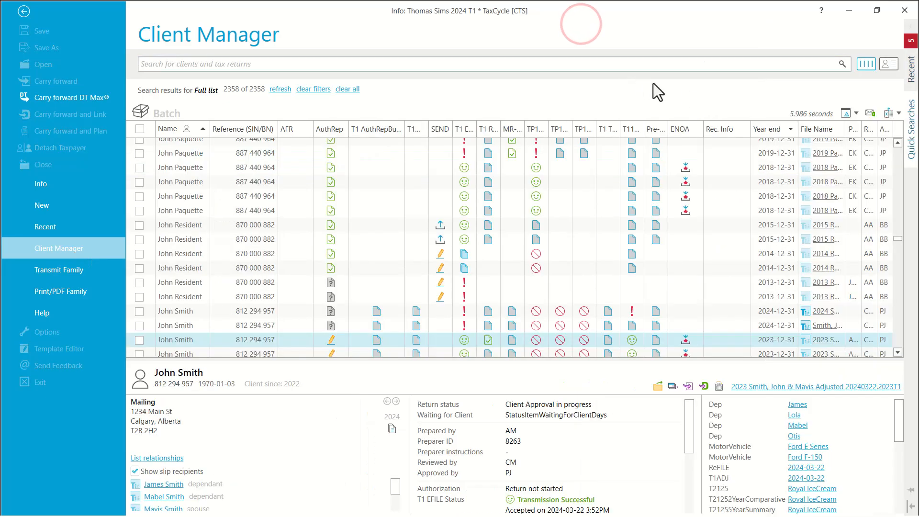
mouse_move(910, 144)
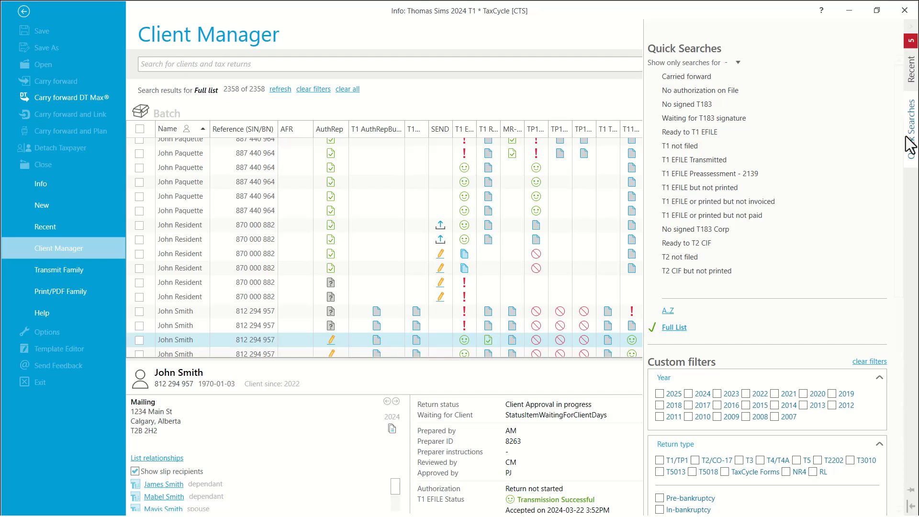
drag(895, 114, 902, 276)
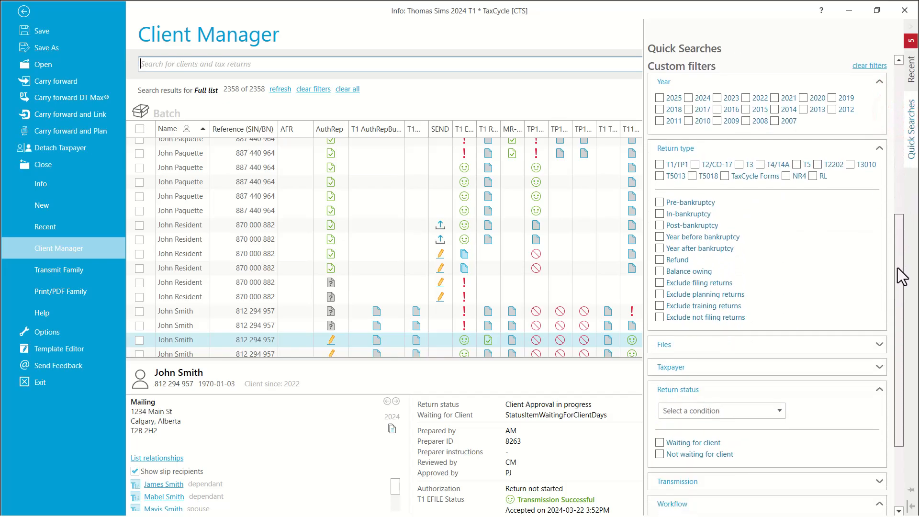
Filter the client list to 2023 T1/TP1 returns with the Waiting for client status.
click(717, 219)
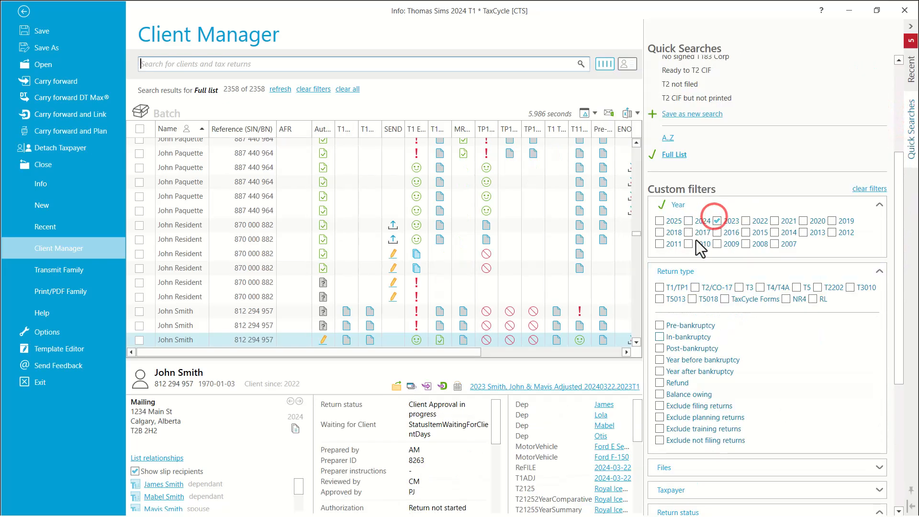
click(659, 288)
drag(898, 213, 901, 344)
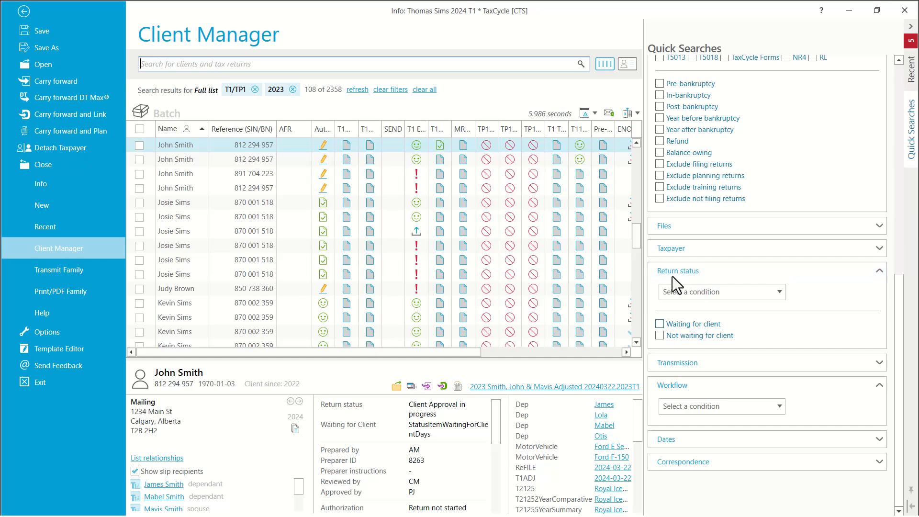
click(659, 324)
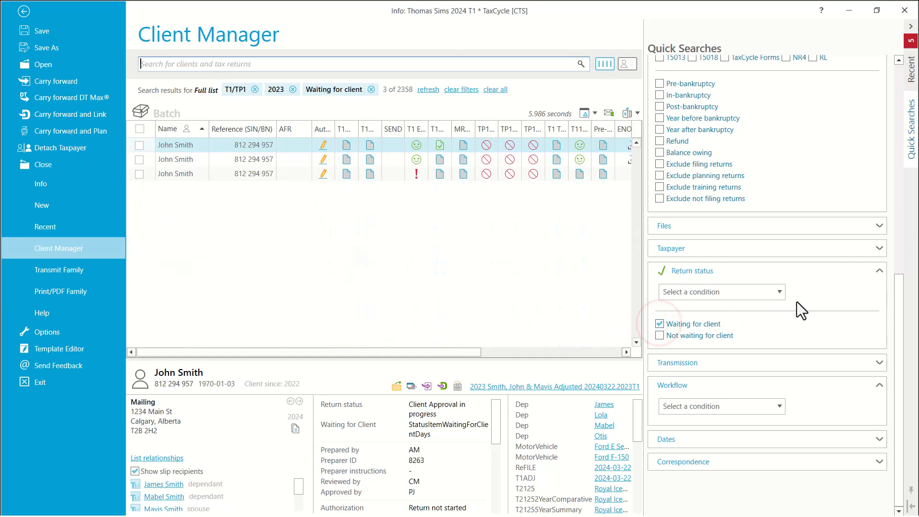
Add a Workflow filter condition that limits the client list to returns with Payment received set to No.
drag(899, 286, 901, 312)
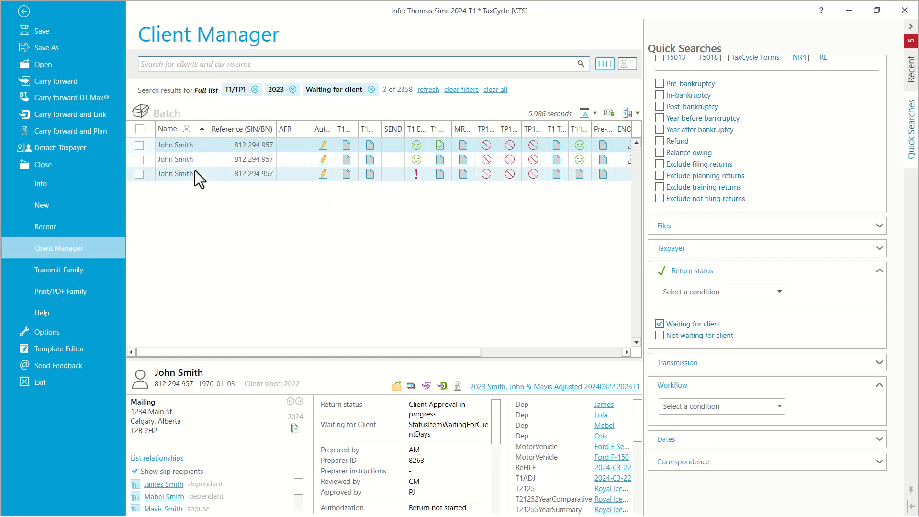
click(899, 275)
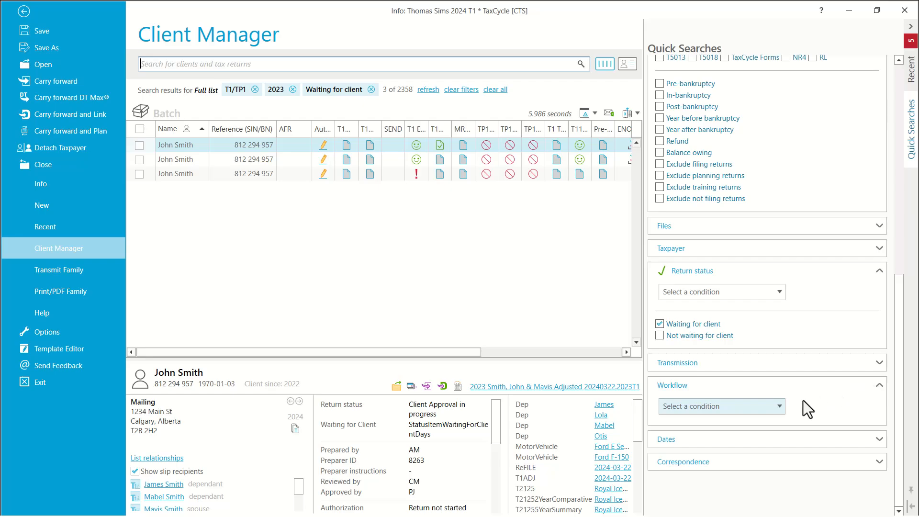
click(780, 406)
scroll(805, 297, down, 1)
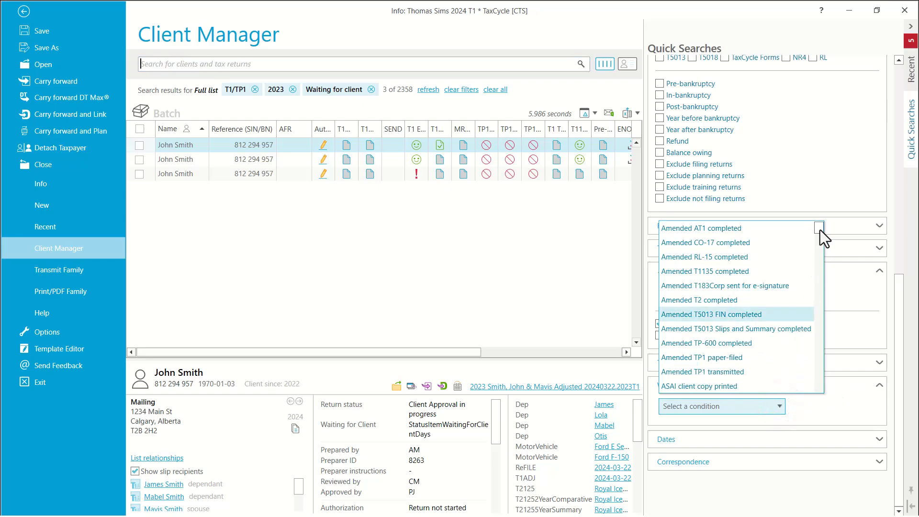
drag(820, 229, 819, 268)
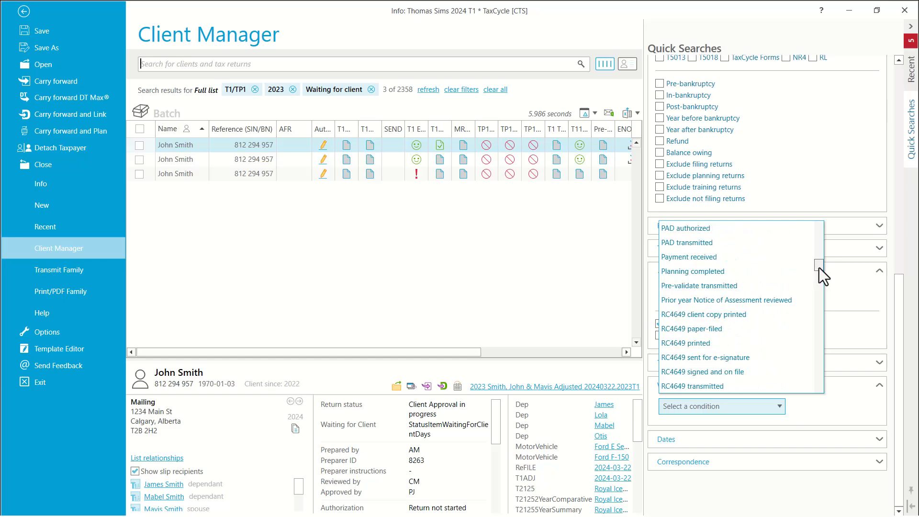
click(699, 257)
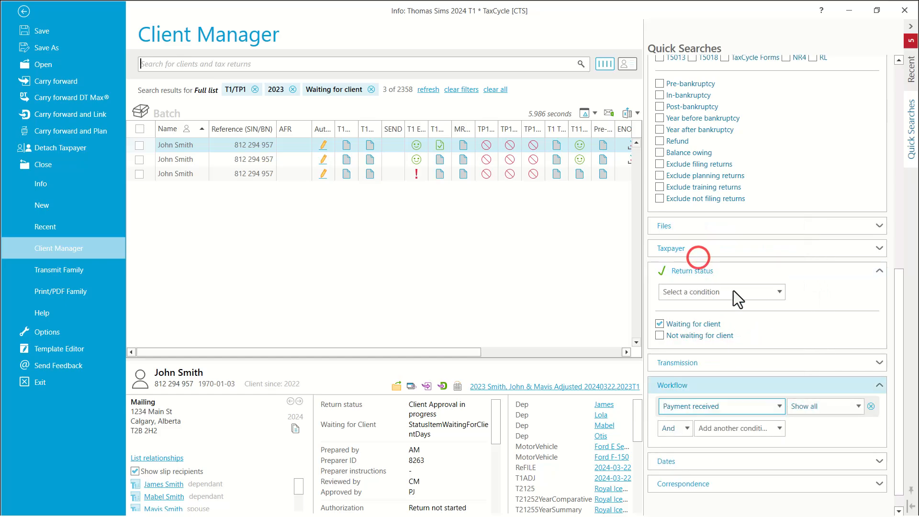
click(859, 407)
click(803, 452)
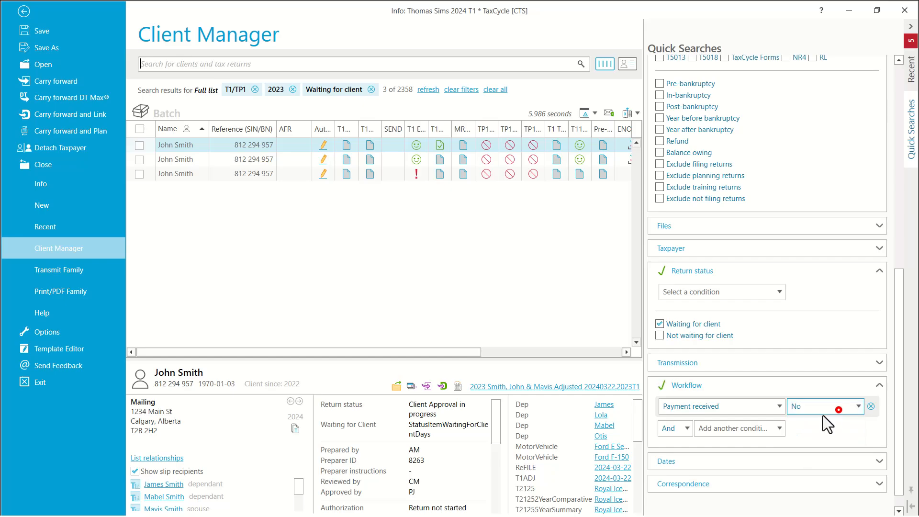
Add a second Workflow condition with All filing completed set to Yes, and unpin the Quick Searches.
click(780, 428)
scroll(846, 268, down, 1)
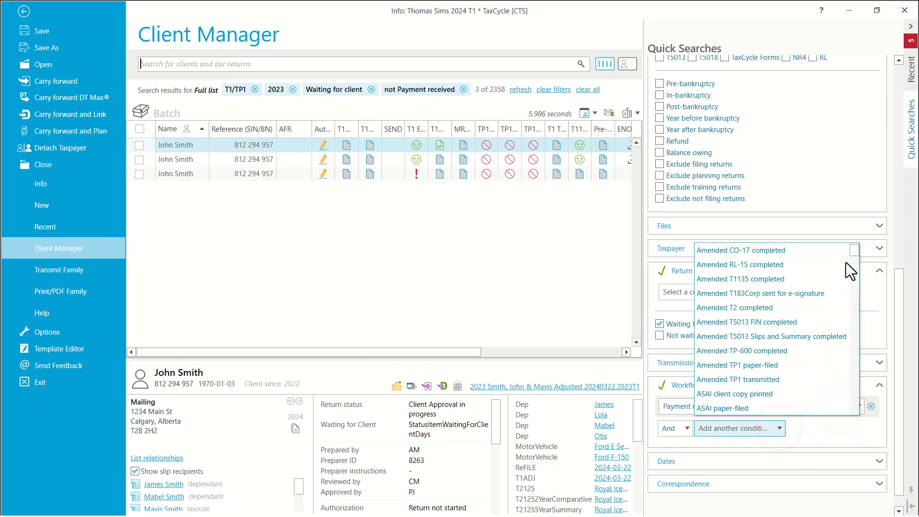
scroll(846, 263, down, 4)
scroll(842, 262, up, 5)
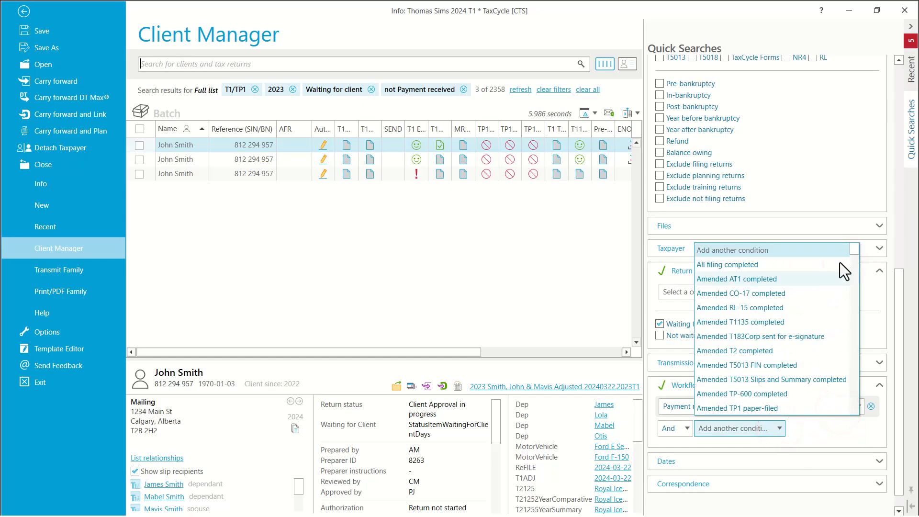
click(707, 265)
click(857, 426)
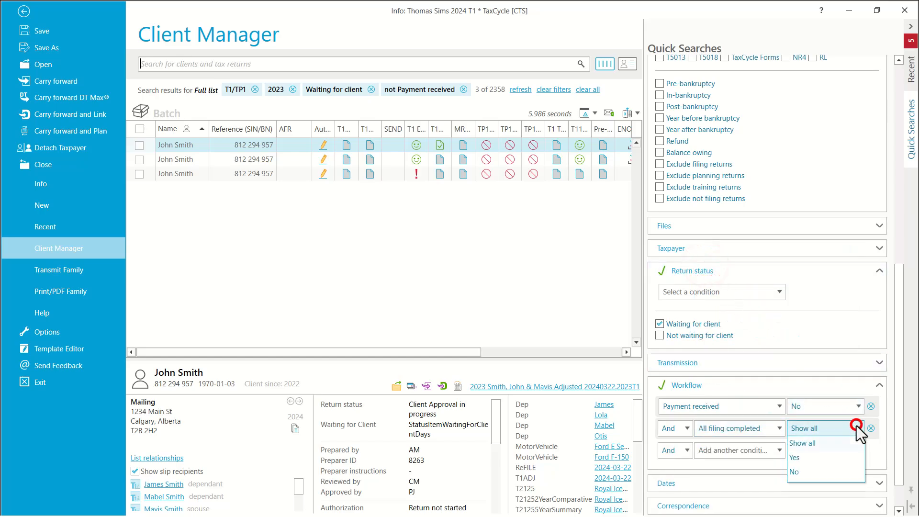
click(793, 458)
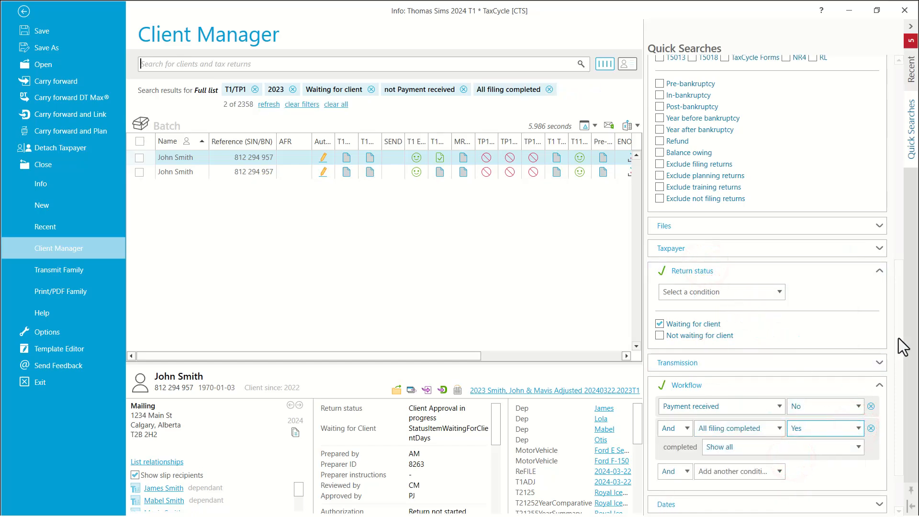
drag(899, 338, 903, 355)
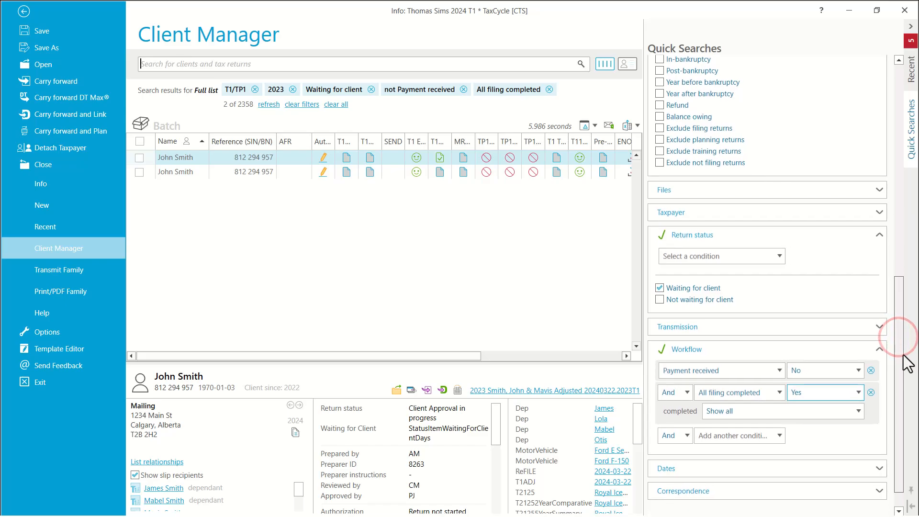
click(912, 494)
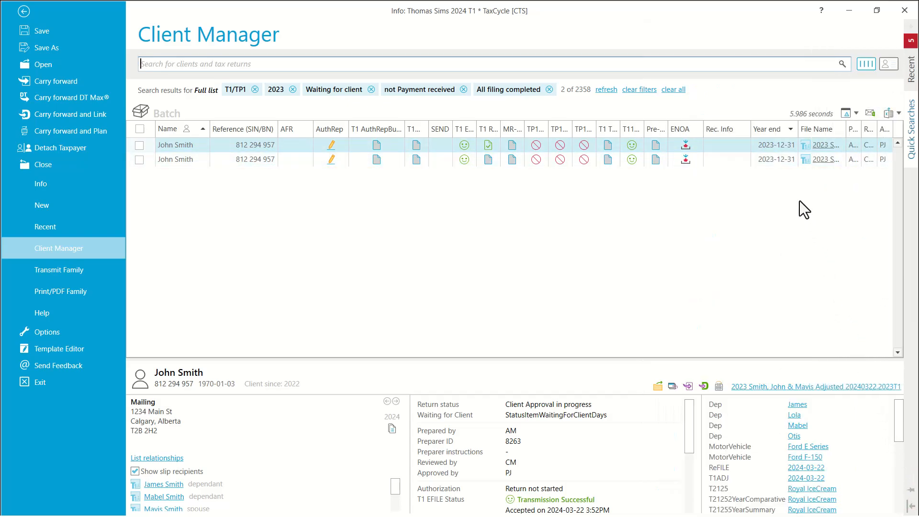
Reopen the Quick Searches and filter the returns to those with an Overdue engagement due date.
mouse_move(914, 144)
scroll(897, 280, down, 1)
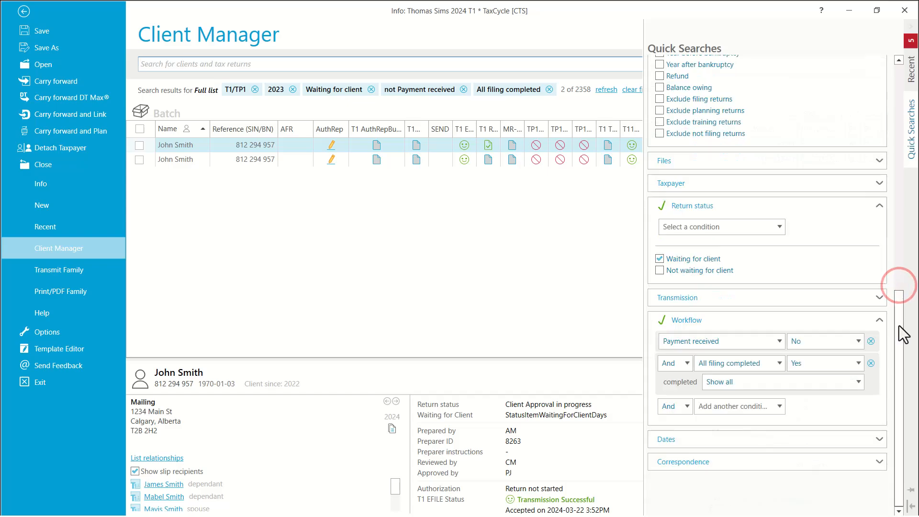
click(877, 438)
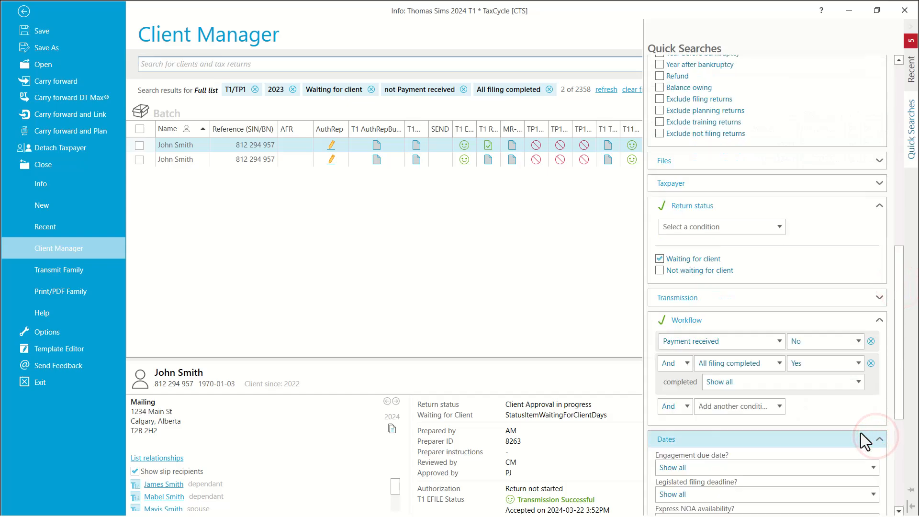
scroll(862, 438, down, 1)
click(871, 408)
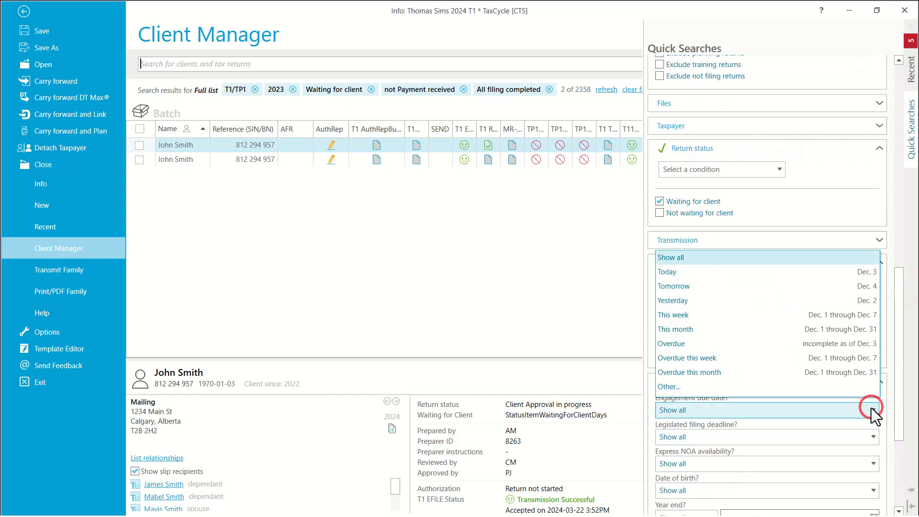
click(673, 345)
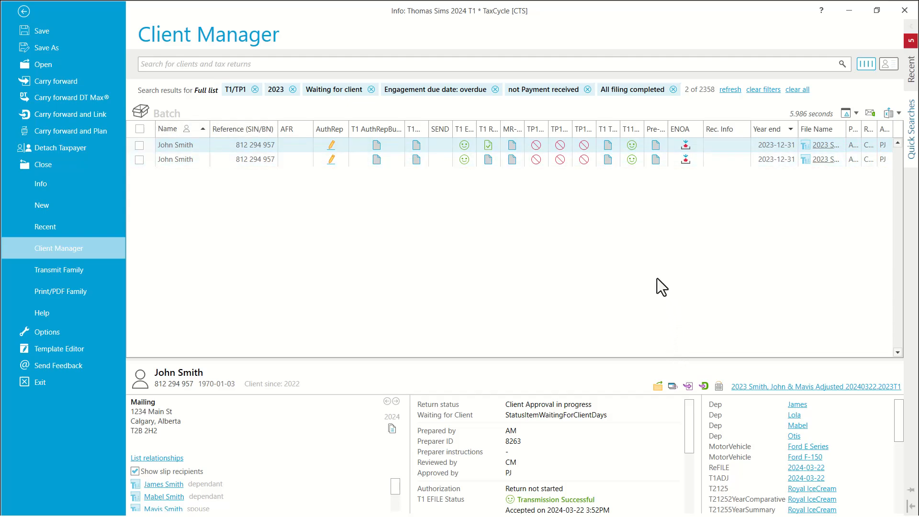
Go back to the open return and mark T1 client copy printed as done in the Return Completion group.
click(23, 10)
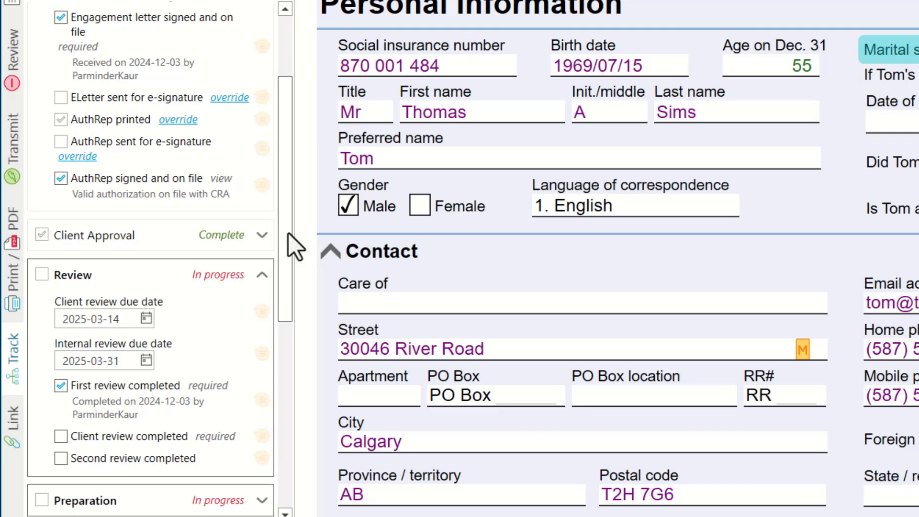
drag(289, 234, 292, 176)
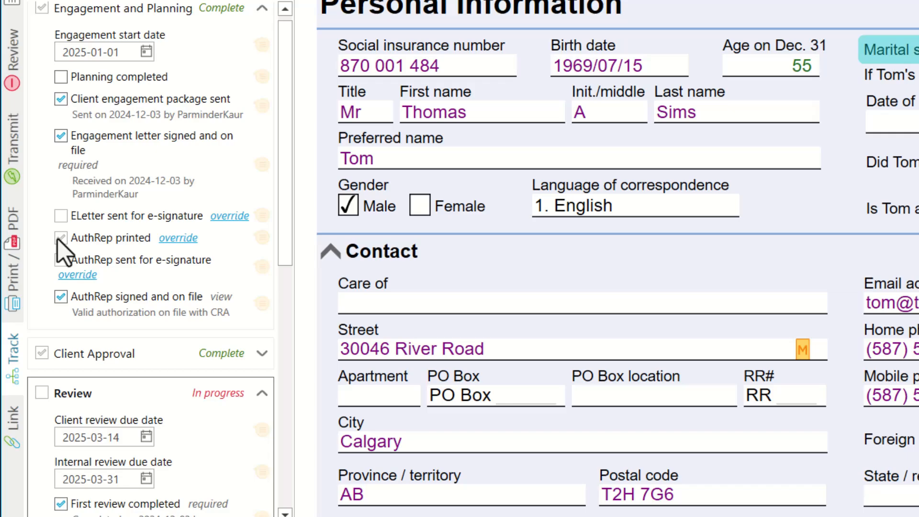
drag(283, 131, 262, 393)
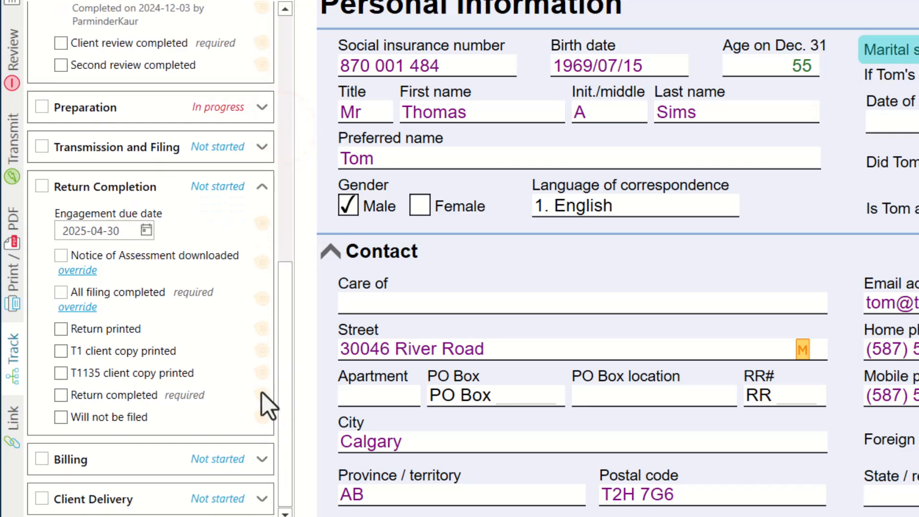
click(60, 351)
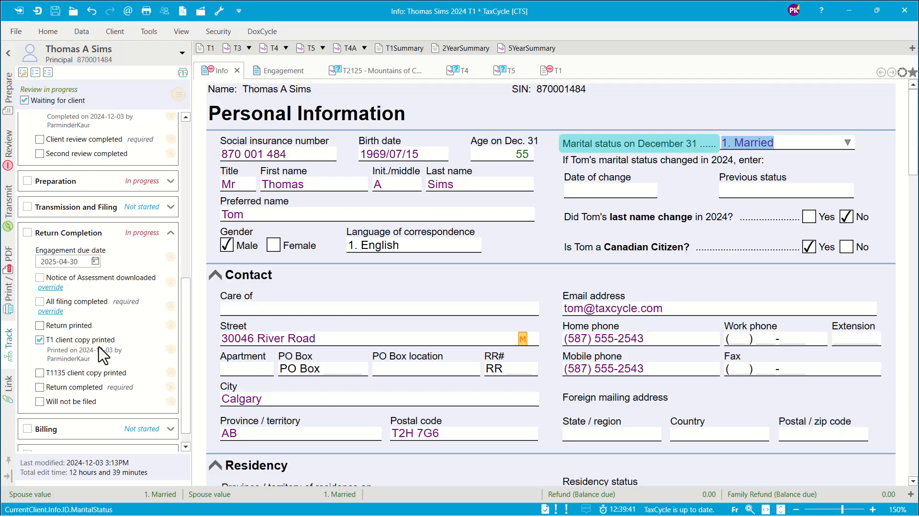
Open the return's Workflow Summary form and review the status of its workflow groups and tasks.
click(5, 93)
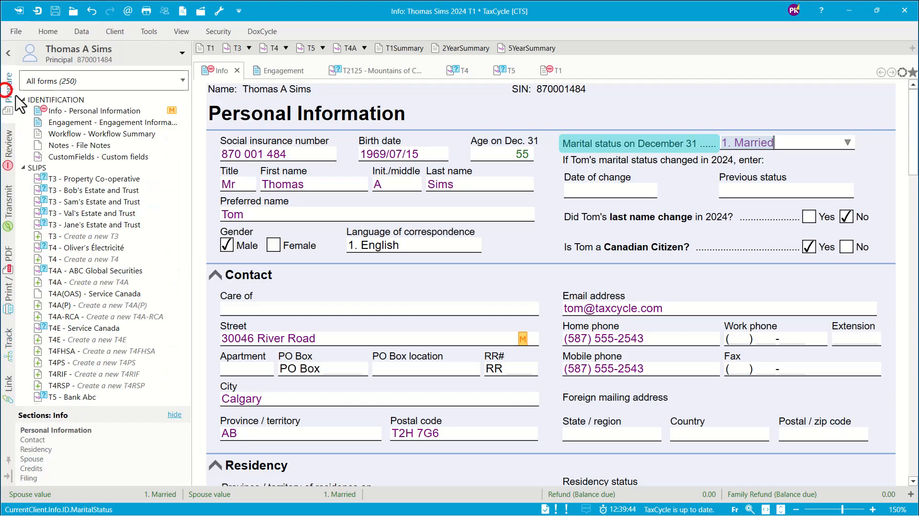
click(73, 134)
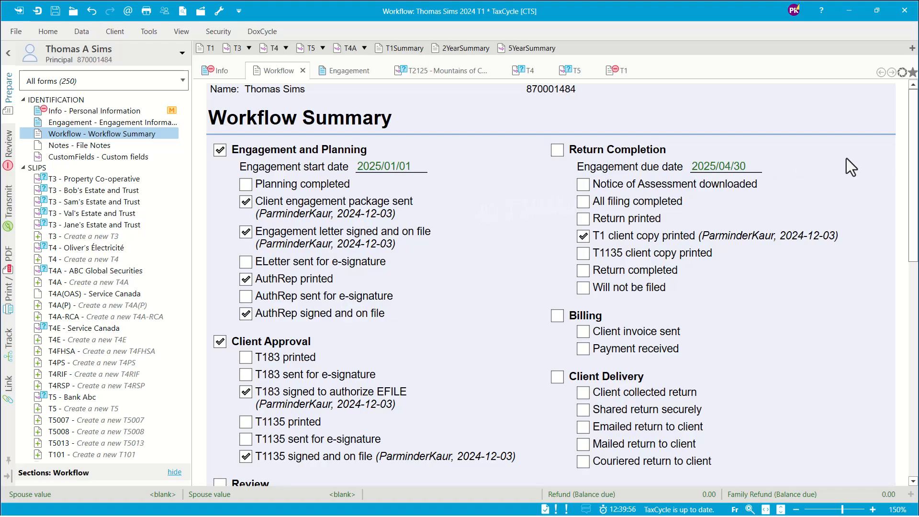
drag(912, 148, 916, 330)
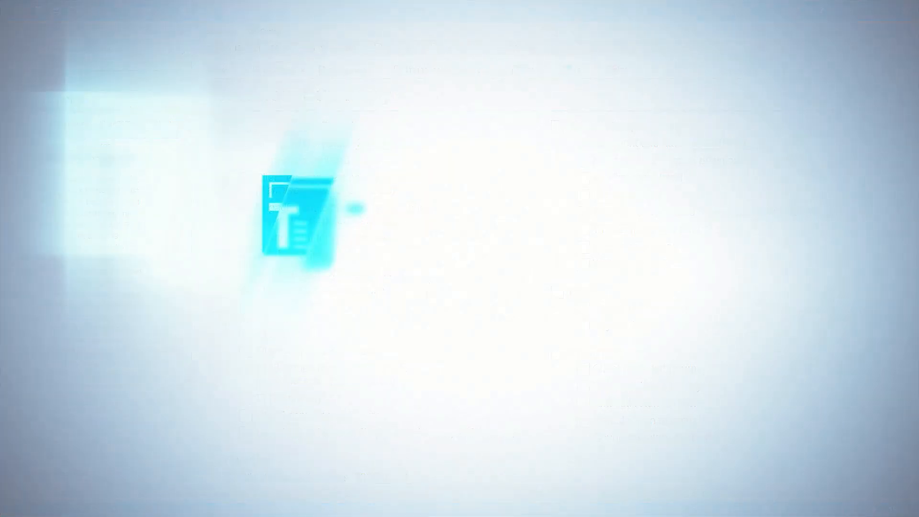